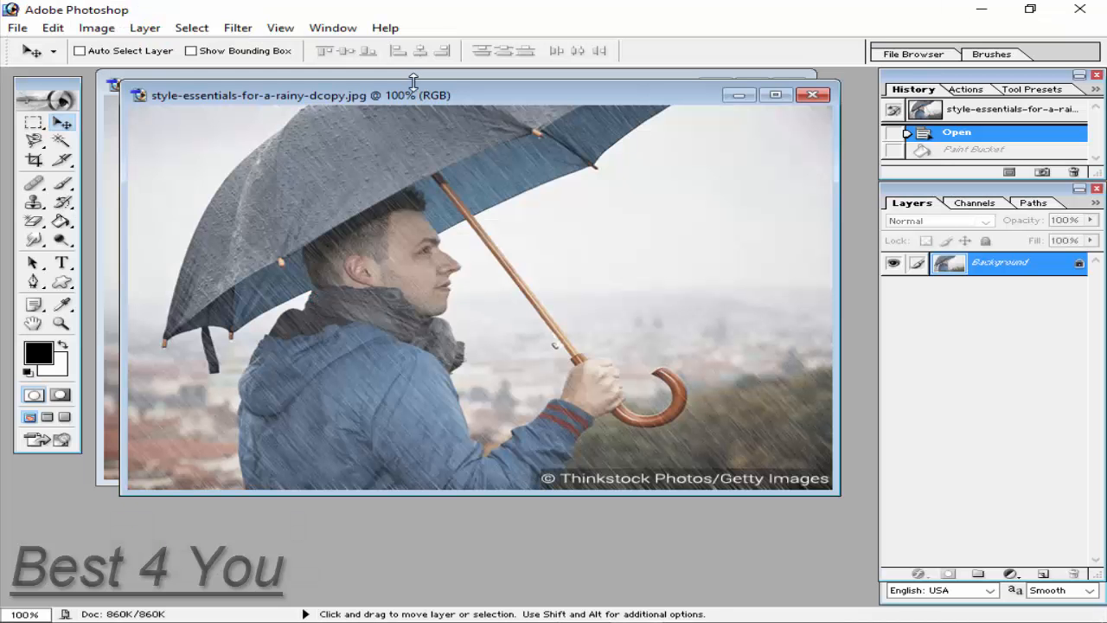
Step: Compare the two umbrella photos, and close style-essentials-for-a-rainy-dcopy.jpg while keeping the original photo open
{"action": "left_click_drag", "start_coordinate": [415, 88], "coordinate": [416, 127]}
{"action": "left_click", "coordinate": [420, 88]}
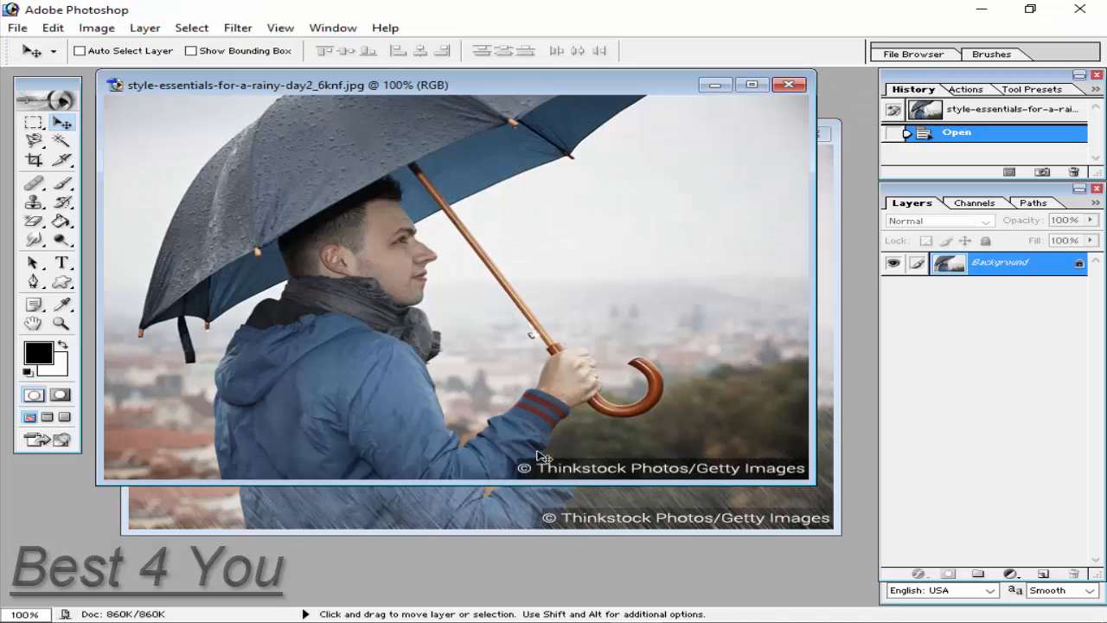
{"action": "left_click", "coordinate": [541, 505]}
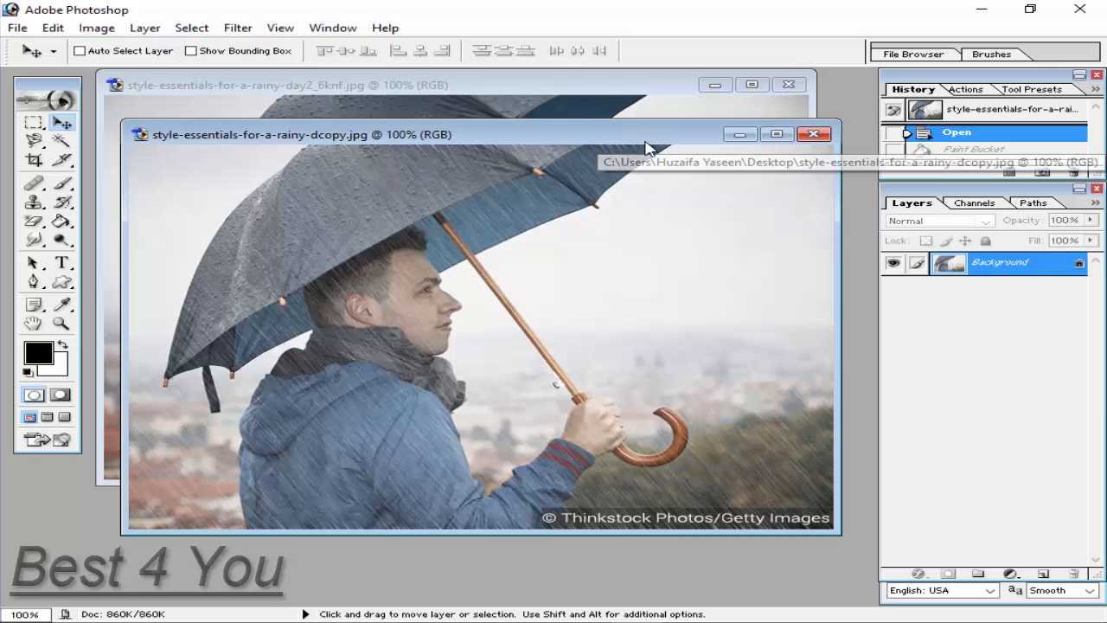
{"action": "left_click", "coordinate": [813, 134]}
{"action": "left_click", "coordinate": [481, 245]}
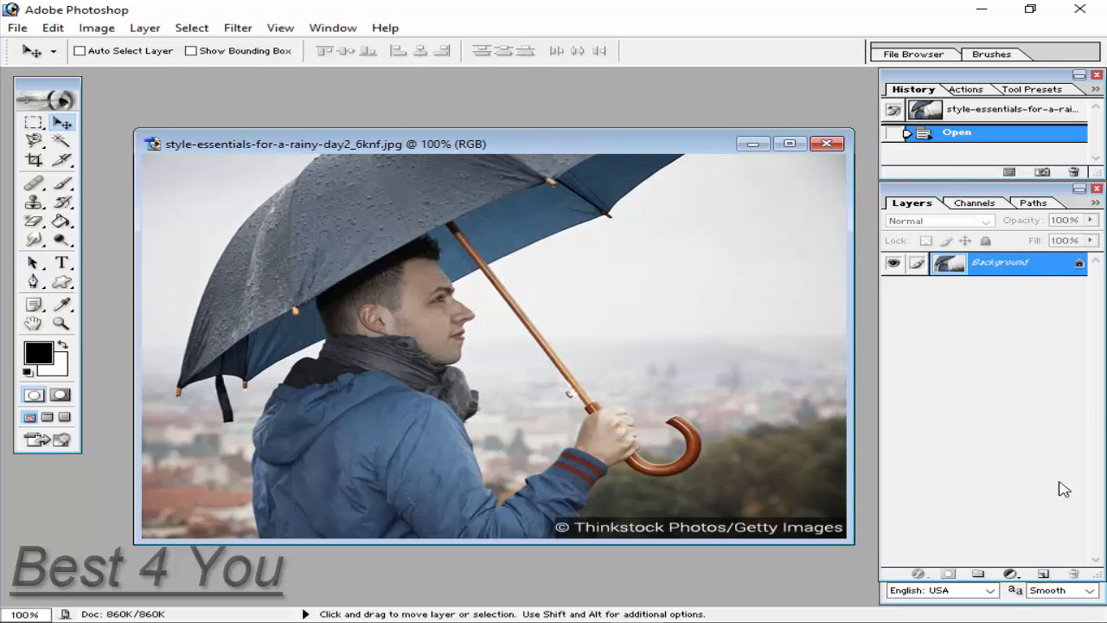
Step: Add a new layer above the Background and fill it with black using the Paint Bucket tool
{"action": "left_click", "coordinate": [1044, 573]}
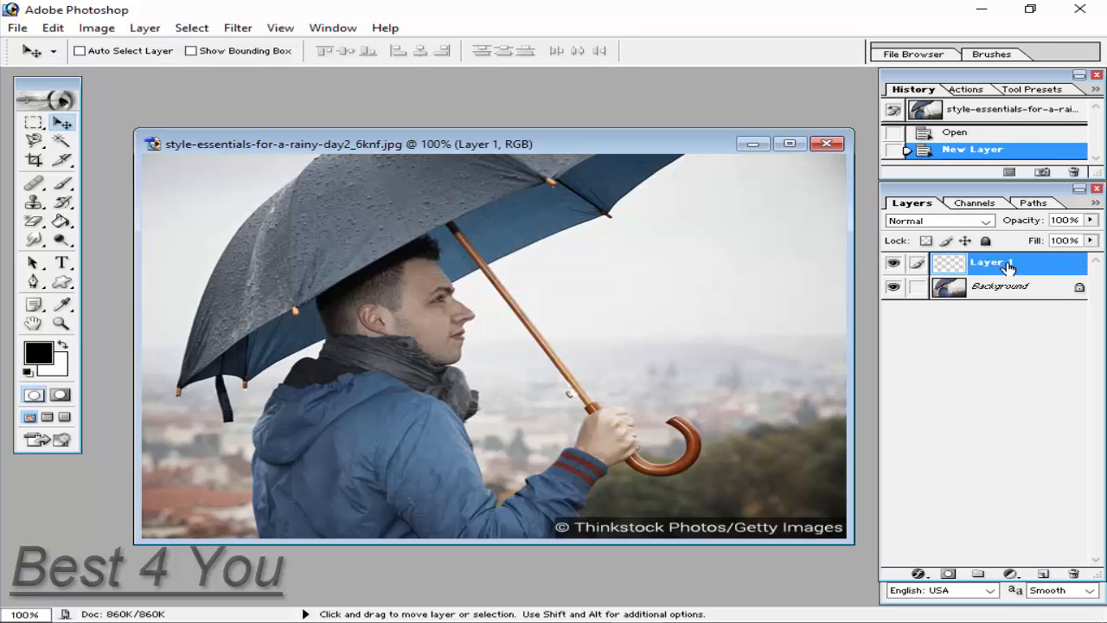
{"action": "left_click", "coordinate": [61, 222]}
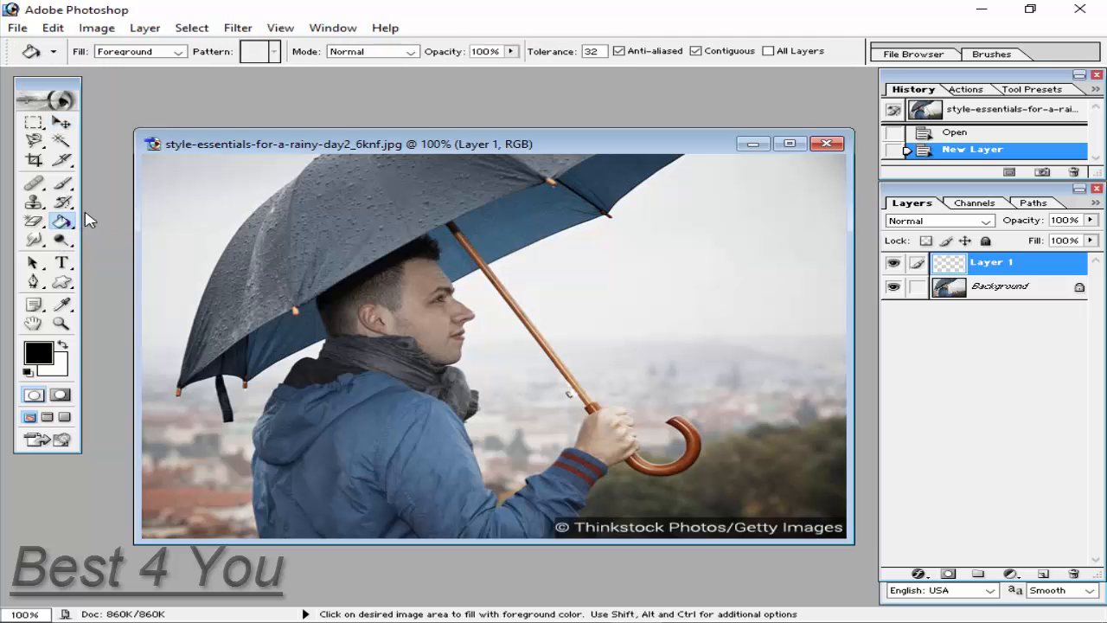
{"action": "left_click", "coordinate": [38, 352]}
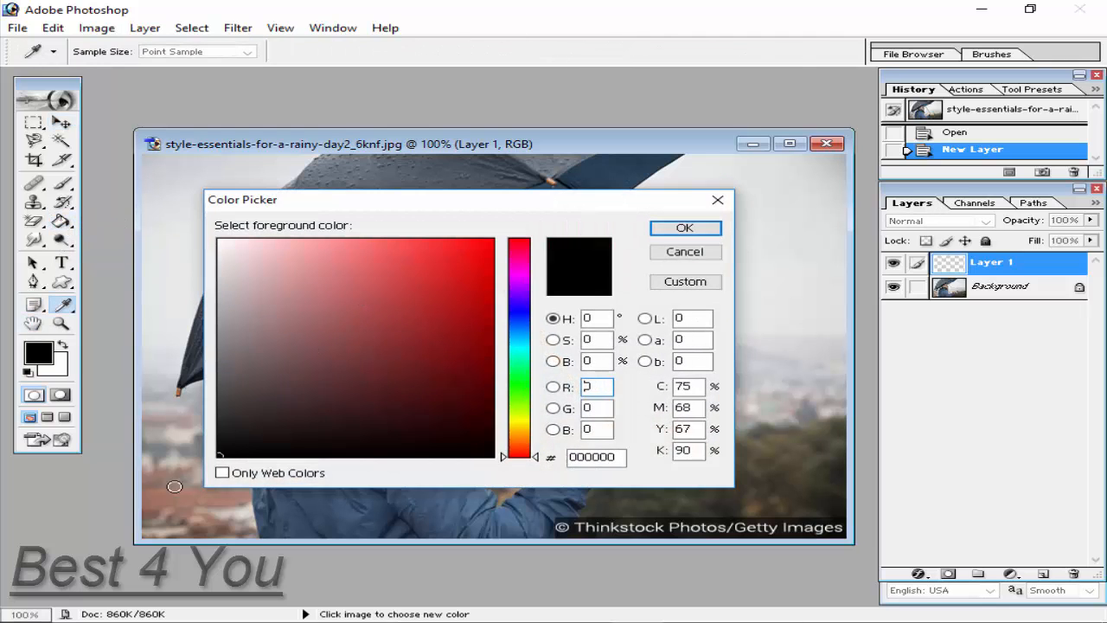
{"action": "left_click", "coordinate": [682, 228]}
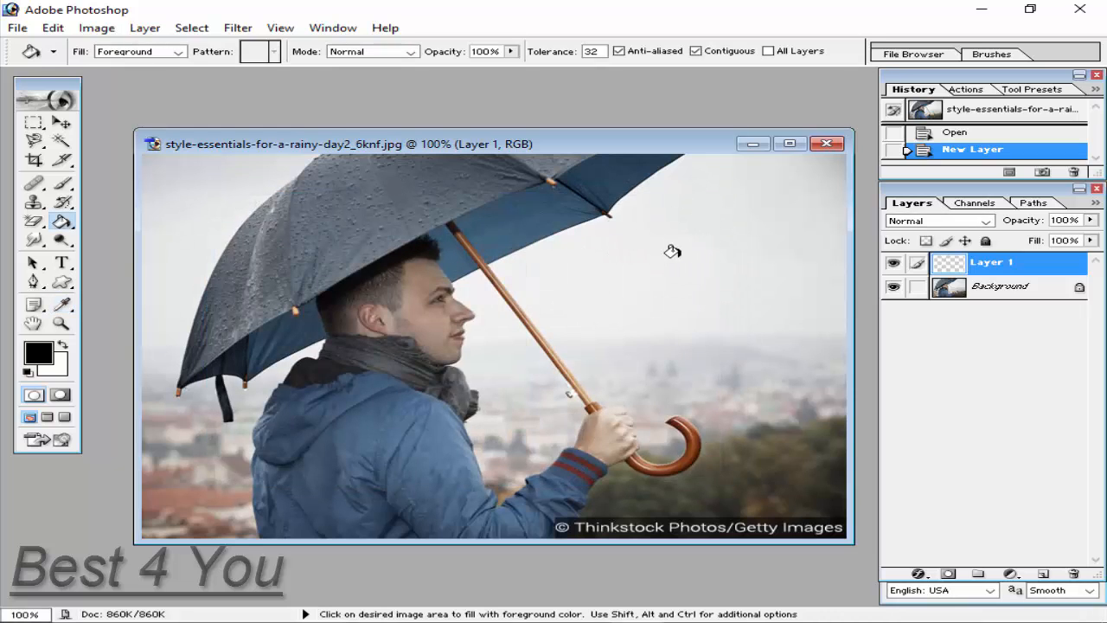
{"action": "left_click", "coordinate": [590, 242]}
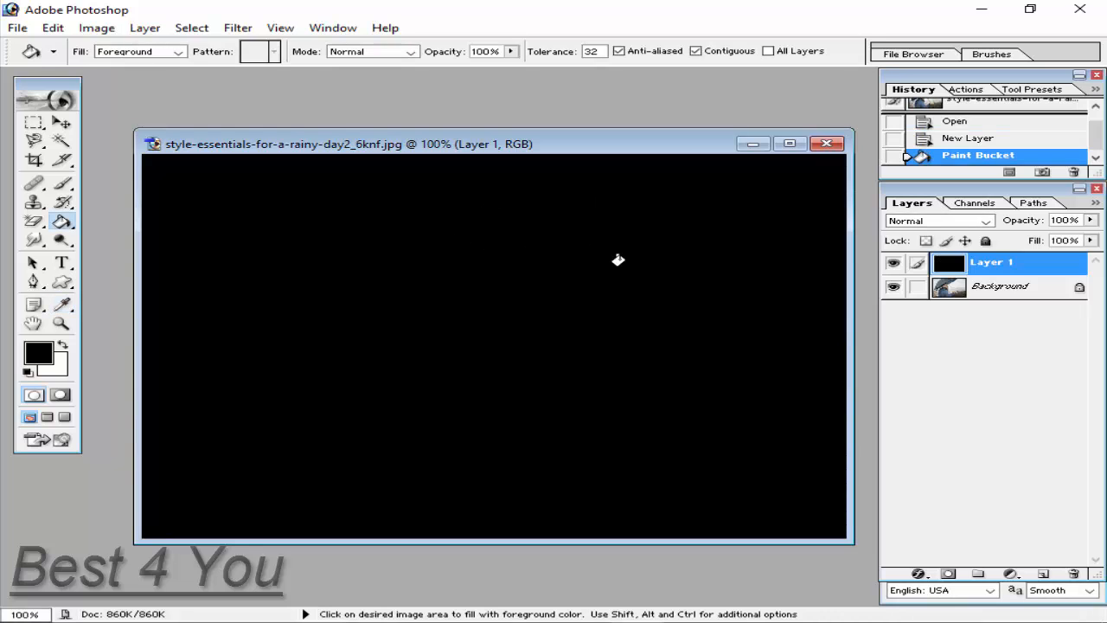
Step: Toggle the black layer's visibility off and on to check it against the photo beneath
{"action": "left_click", "coordinate": [894, 263]}
{"action": "left_click", "coordinate": [894, 263]}
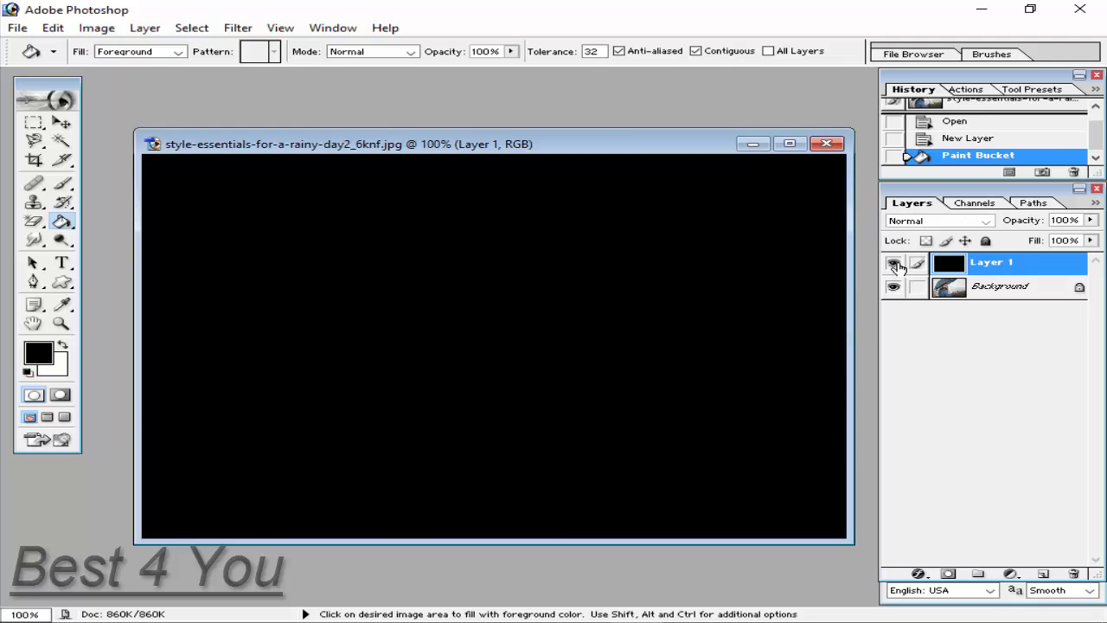
{"action": "left_click", "coordinate": [895, 263]}
{"action": "left_click", "coordinate": [895, 263]}
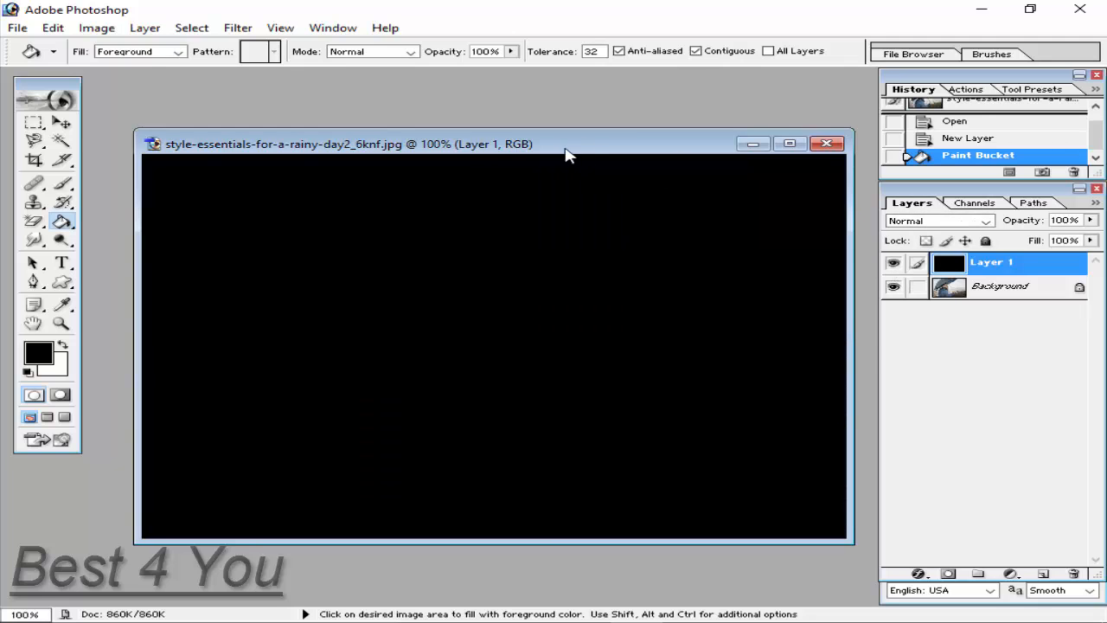
Step: Apply the Add Noise filter to the black layer with amount 40.12%, Gaussian distribution and Monochromatic enabled
{"action": "left_click", "coordinate": [62, 122]}
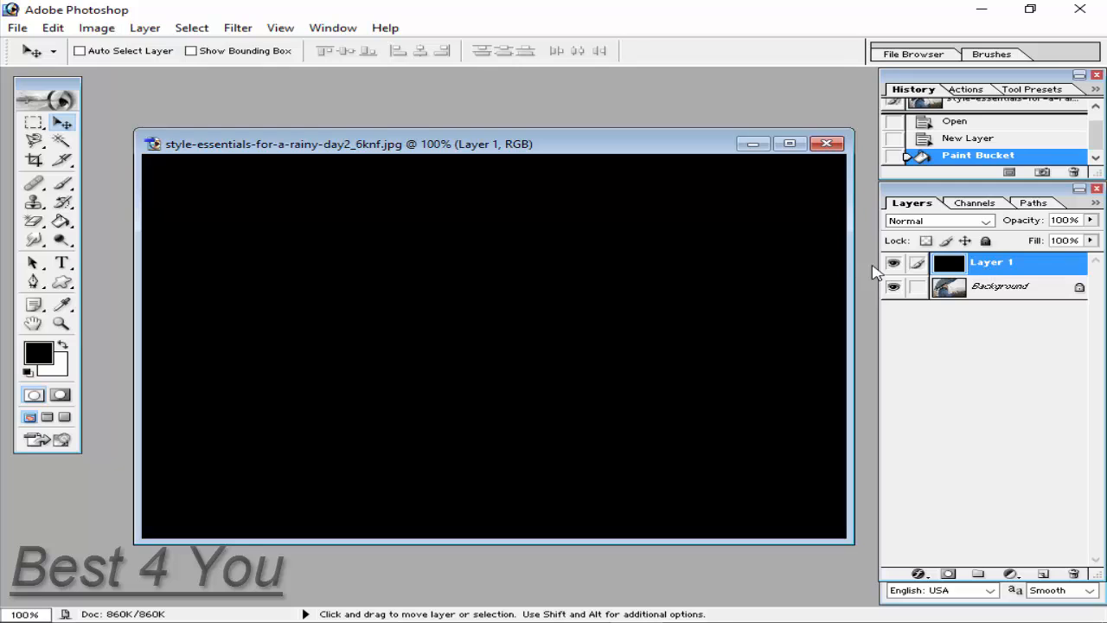
{"action": "left_click", "coordinate": [235, 31]}
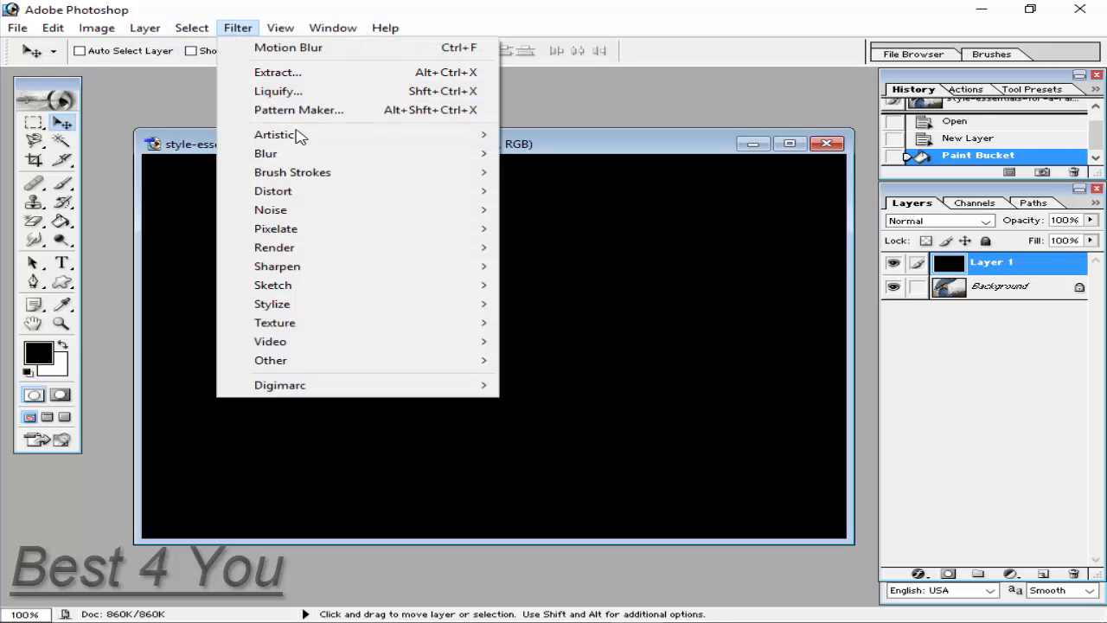
{"action": "mouse_move", "coordinate": [302, 217]}
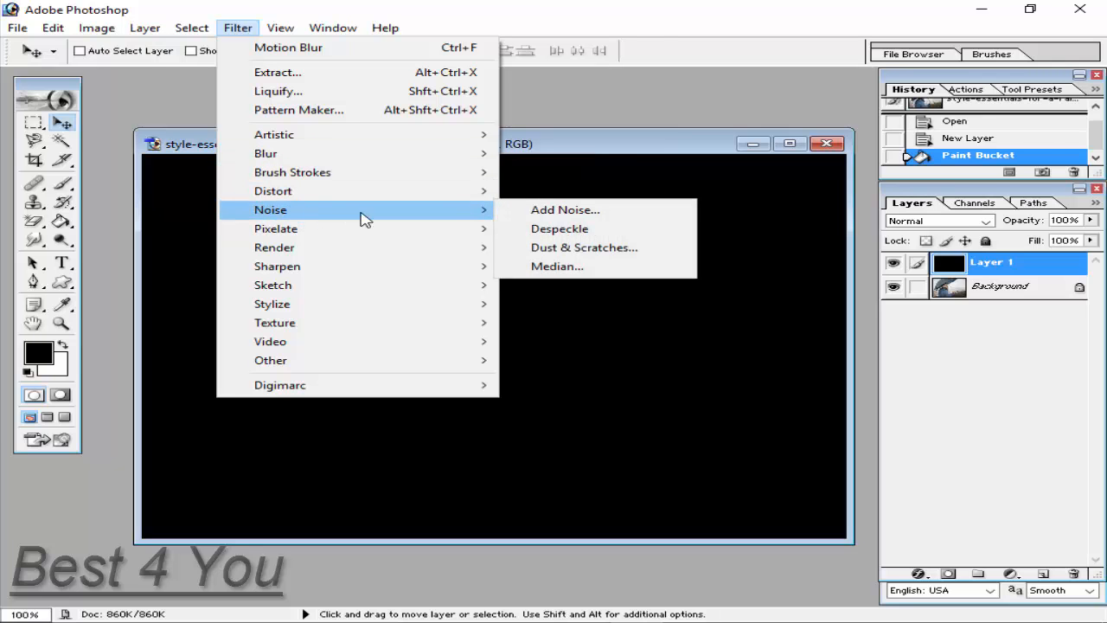
{"action": "left_click", "coordinate": [574, 213]}
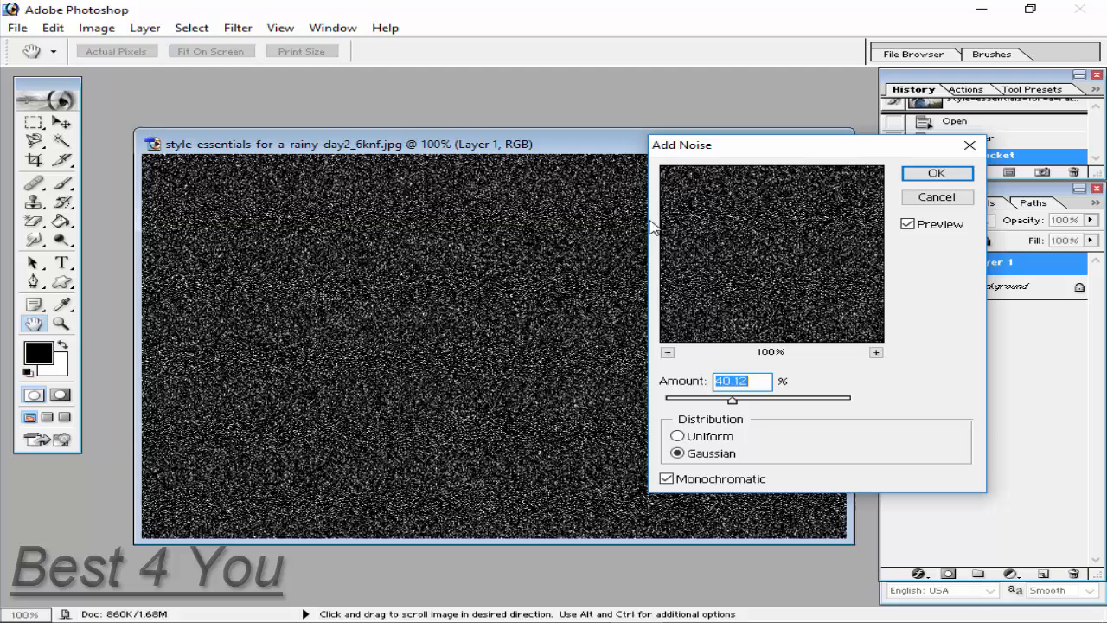
{"action": "left_click", "coordinate": [749, 378]}
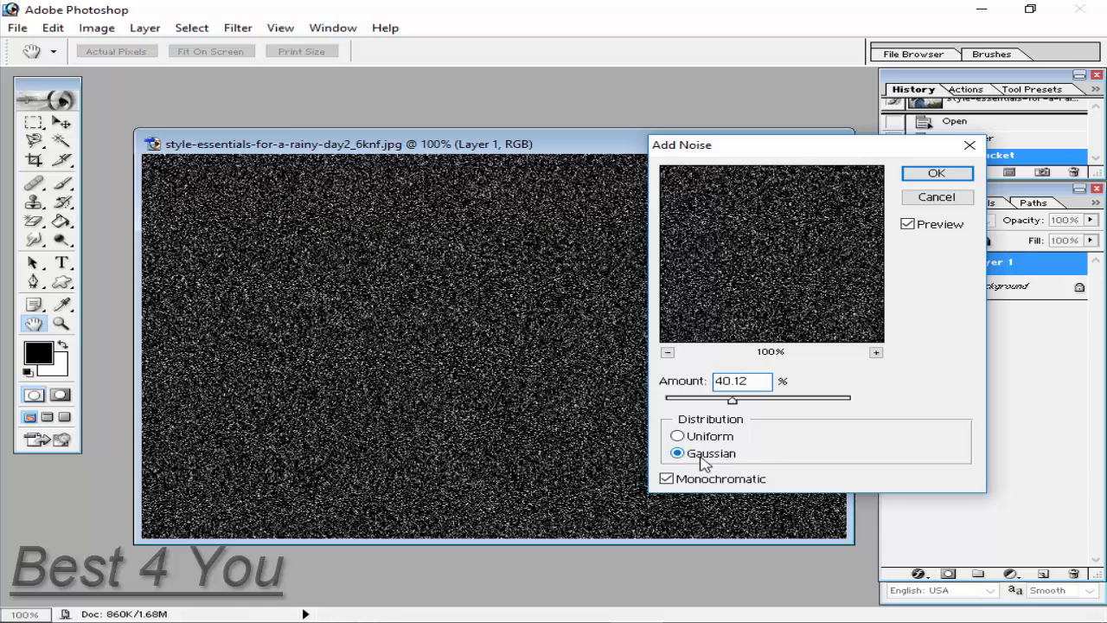
{"action": "left_click", "coordinate": [678, 436]}
{"action": "left_click", "coordinate": [677, 454]}
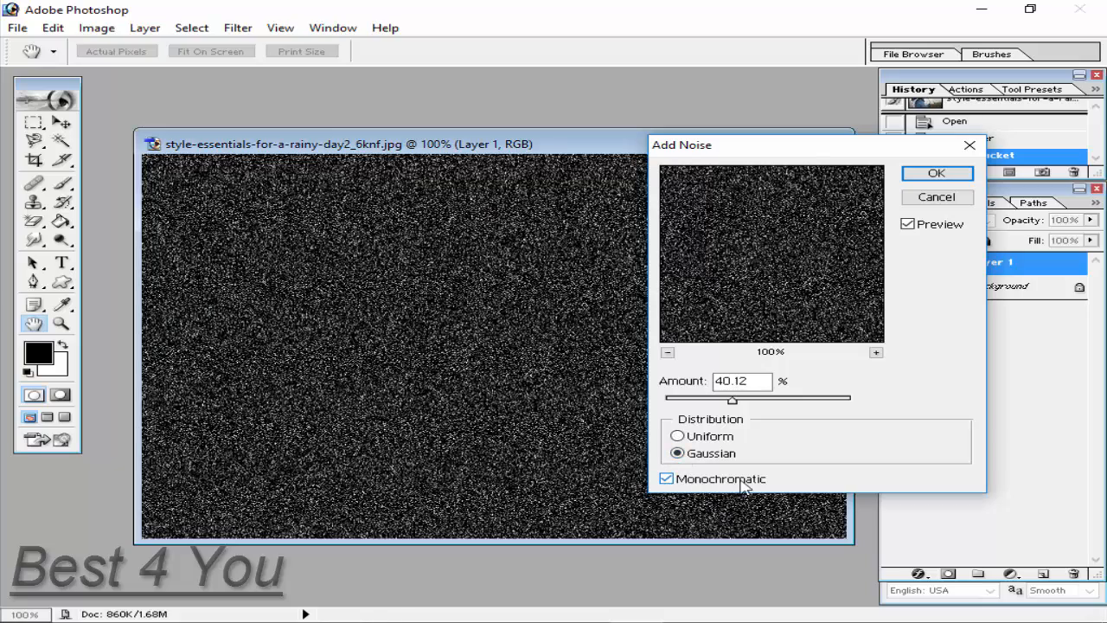
{"action": "left_click", "coordinate": [666, 478]}
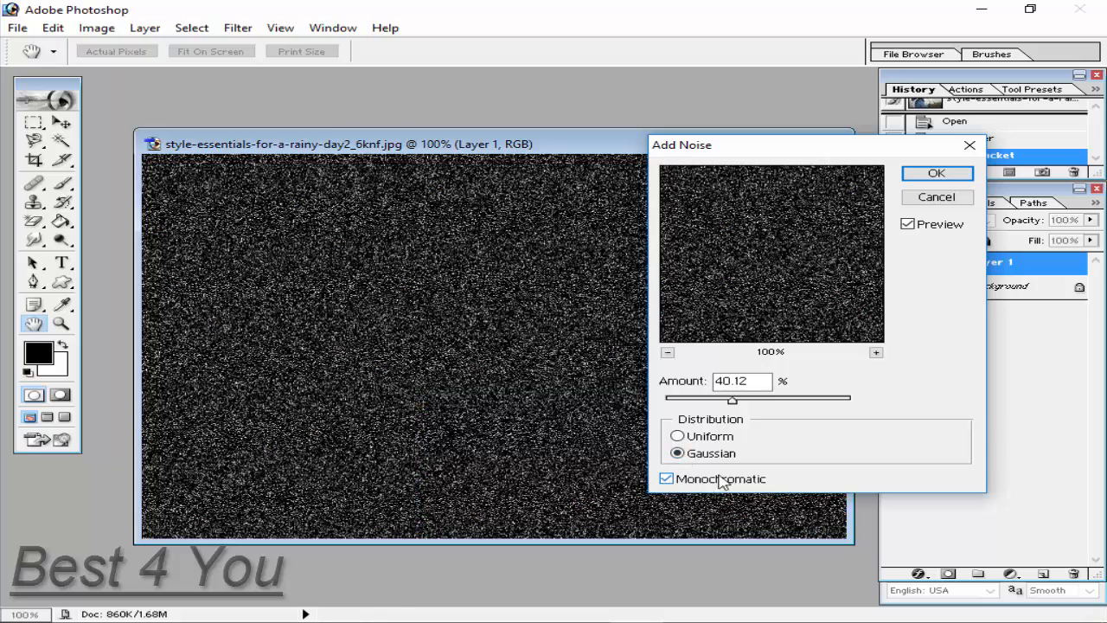
{"action": "left_click", "coordinate": [667, 479]}
{"action": "left_click", "coordinate": [667, 478]}
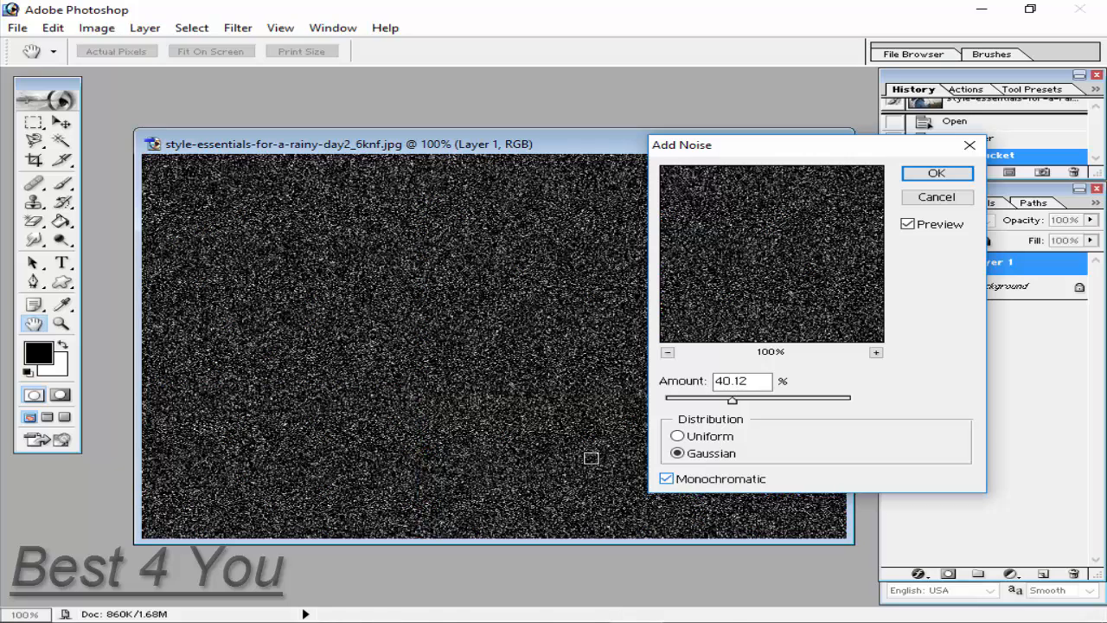
{"action": "left_click", "coordinate": [937, 174]}
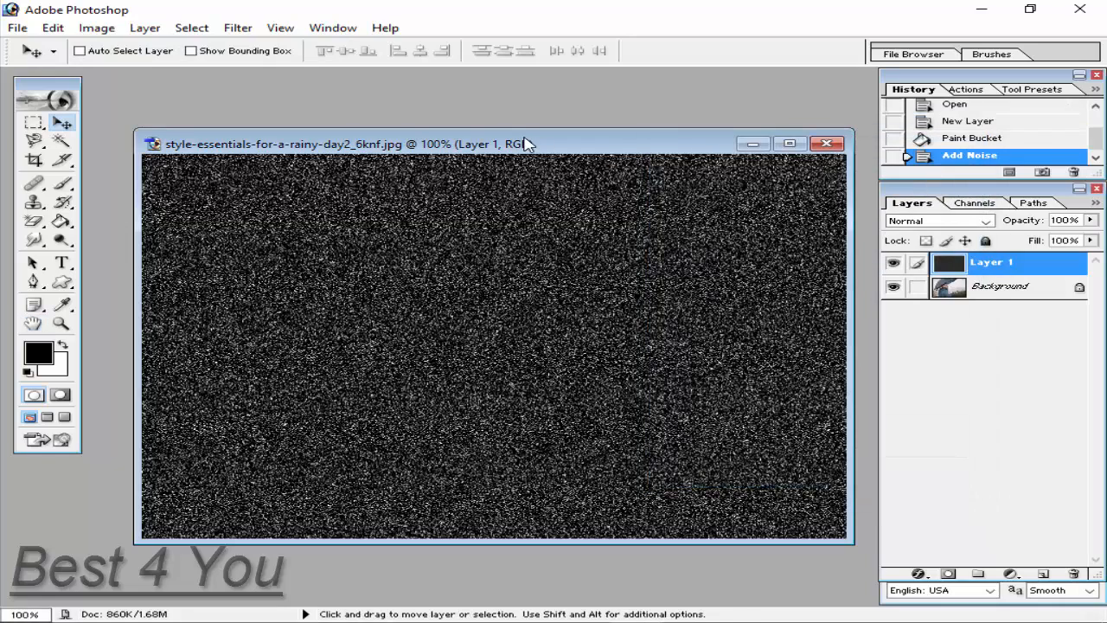
Step: Set the noise layer's blending mode to Screen
{"action": "left_click_drag", "start_coordinate": [525, 144], "coordinate": [504, 133]}
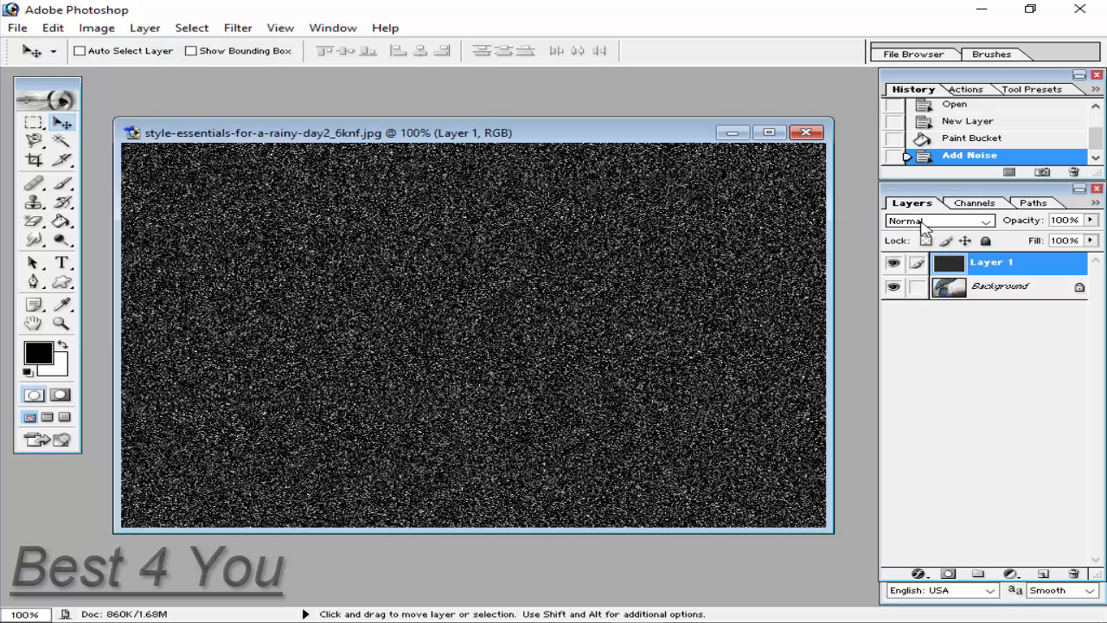
{"action": "left_click", "coordinate": [922, 224]}
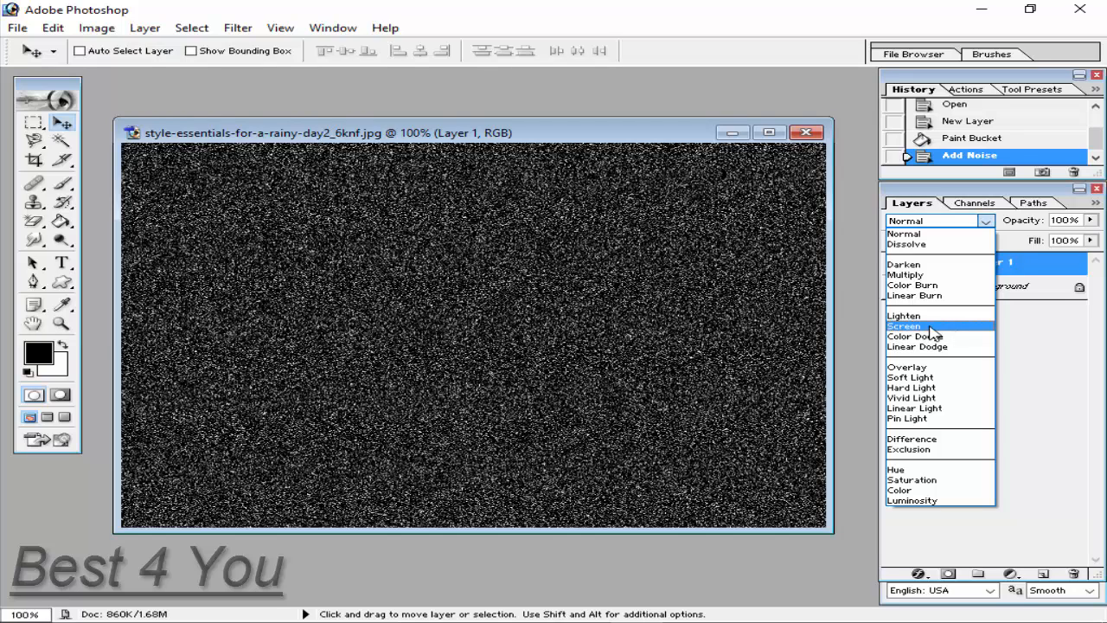
{"action": "left_click", "coordinate": [931, 328]}
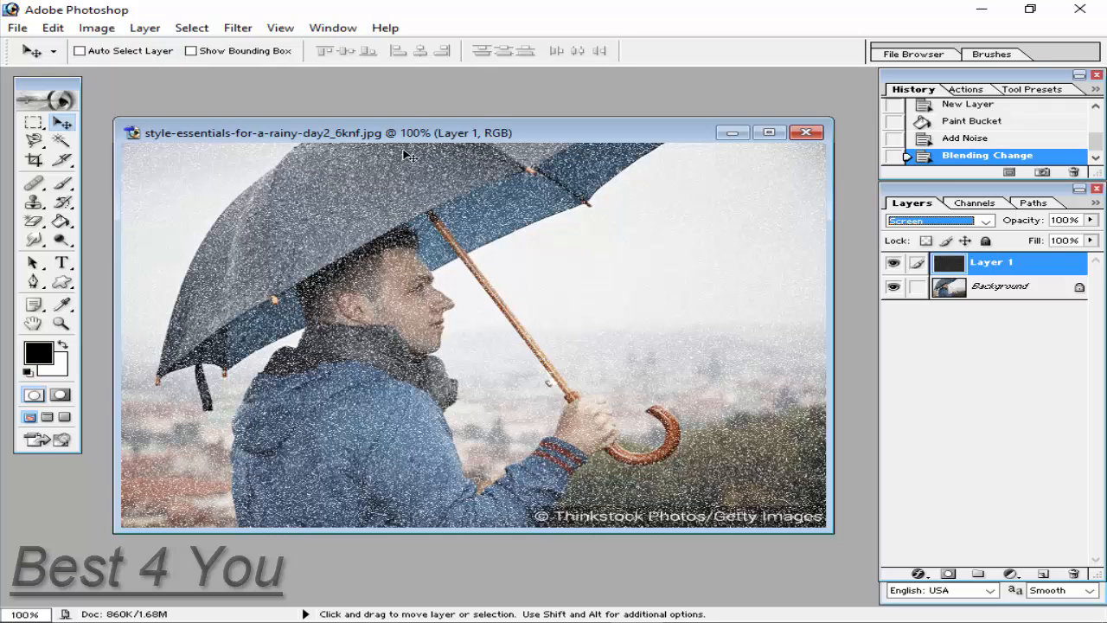
Step: Start a Motion Blur on the noise layer with a distance of 23 pixels, keeping the photo preview uncovered
{"action": "left_click", "coordinate": [241, 31]}
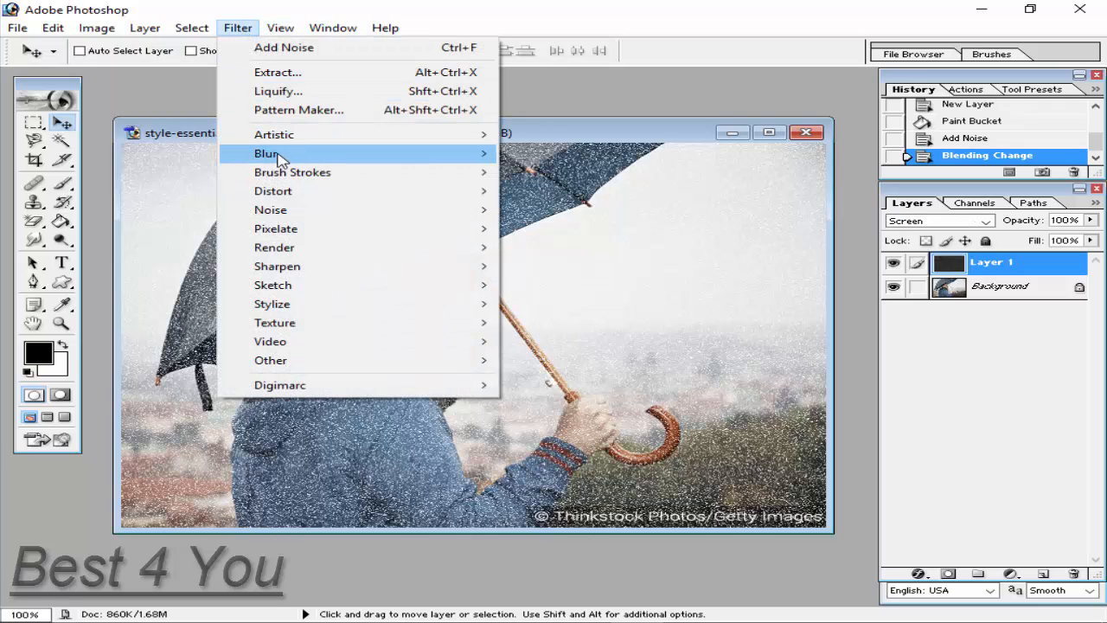
{"action": "mouse_move", "coordinate": [270, 159]}
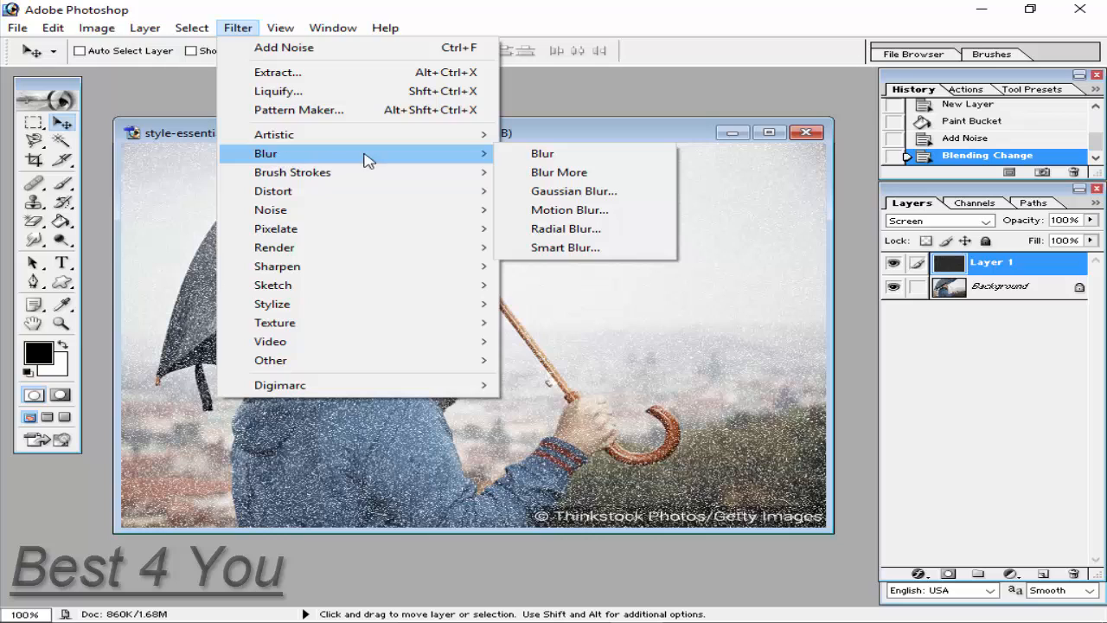
{"action": "left_click", "coordinate": [650, 219]}
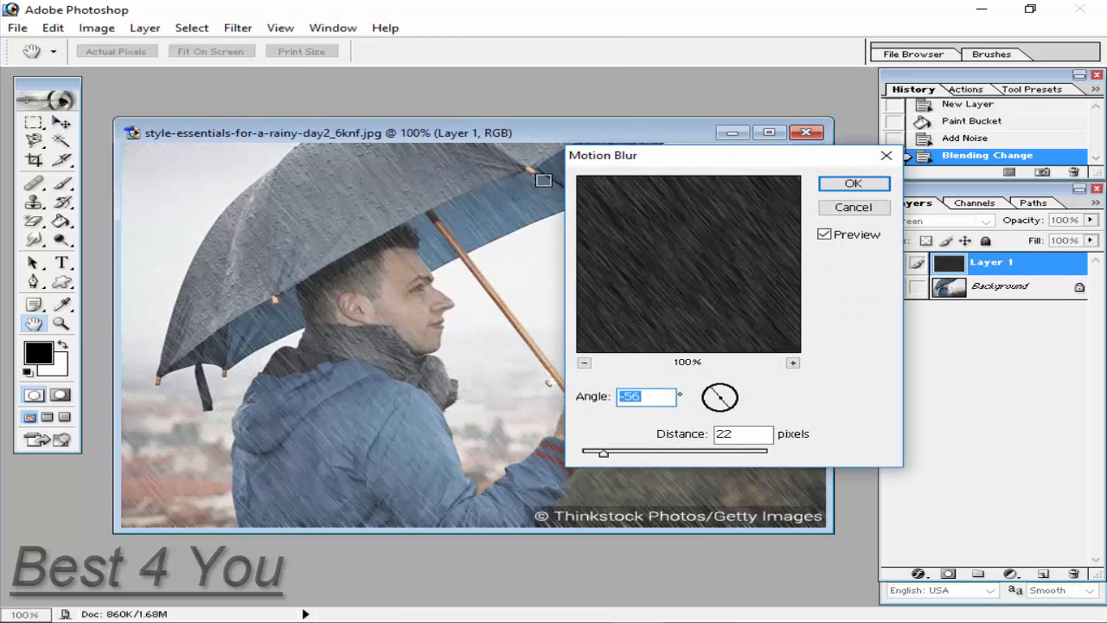
{"action": "left_click_drag", "start_coordinate": [657, 160], "coordinate": [586, 131]}
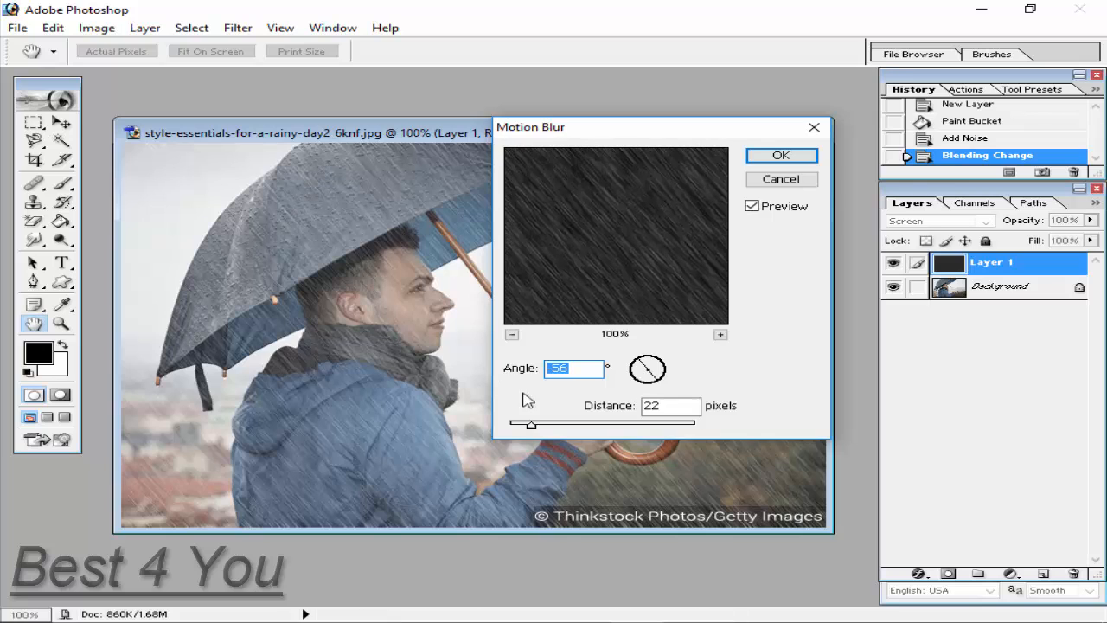
{"action": "mouse_move", "coordinate": [531, 424]}
{"action": "left_mouse_down"}
{"action": "mouse_move", "coordinate": [551, 424]}
{"action": "mouse_move", "coordinate": [506, 433]}
{"action": "mouse_move", "coordinate": [666, 430]}
{"action": "mouse_move", "coordinate": [533, 429]}
{"action": "left_mouse_up"}
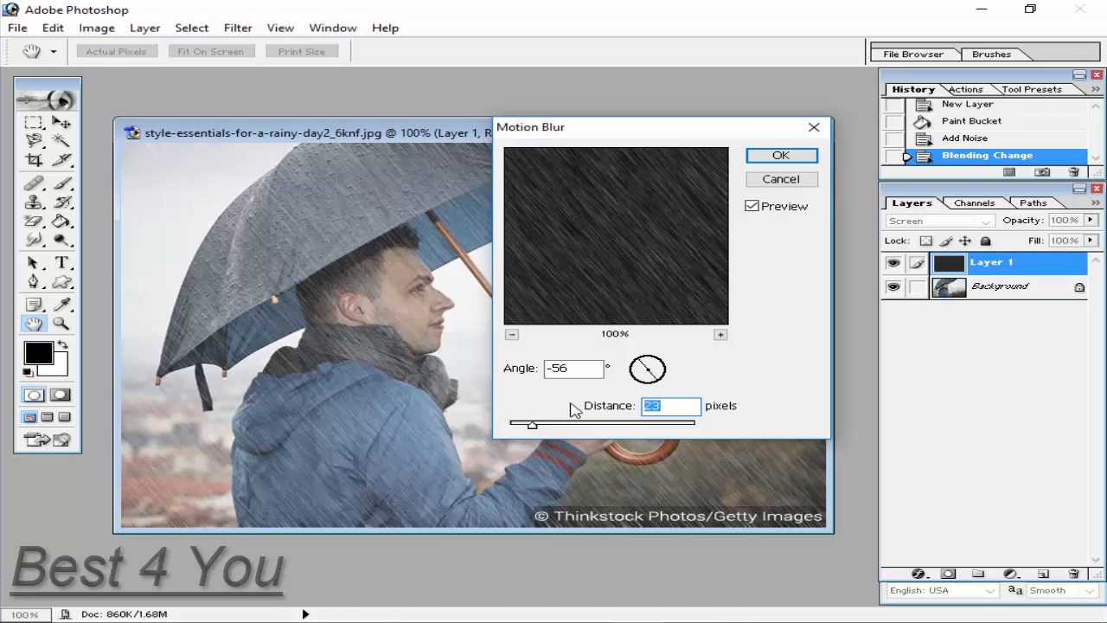
{"action": "left_click_drag", "start_coordinate": [517, 138], "coordinate": [757, 110]}
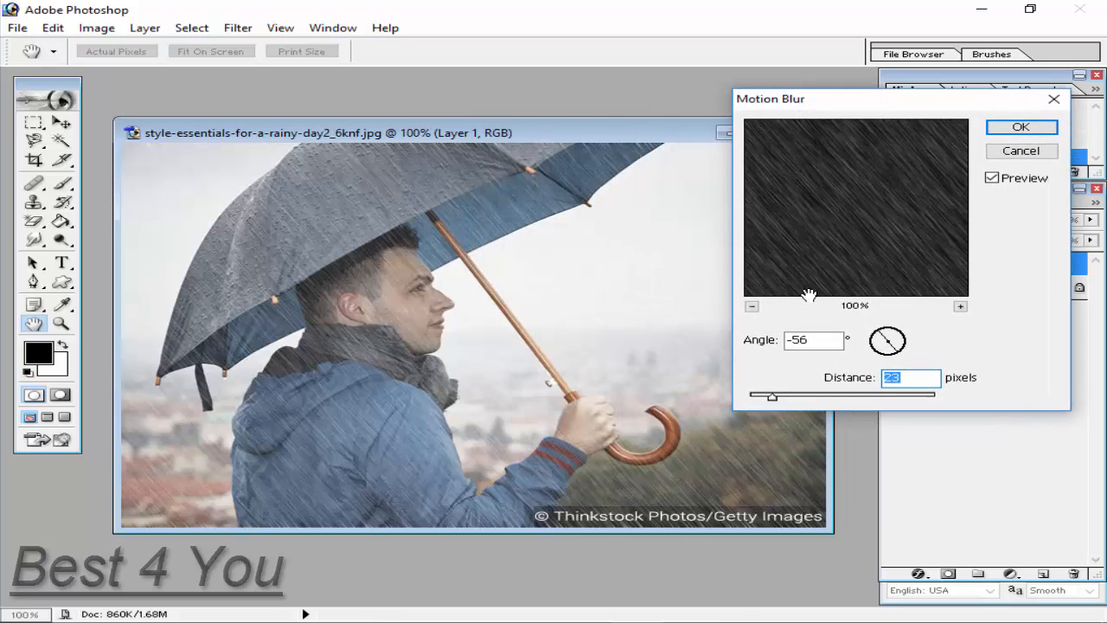
Step: Try Motion Blur angles of -90, 57 and -61 degrees for the rain streaks
{"action": "left_click_drag", "start_coordinate": [891, 345], "coordinate": [891, 358]}
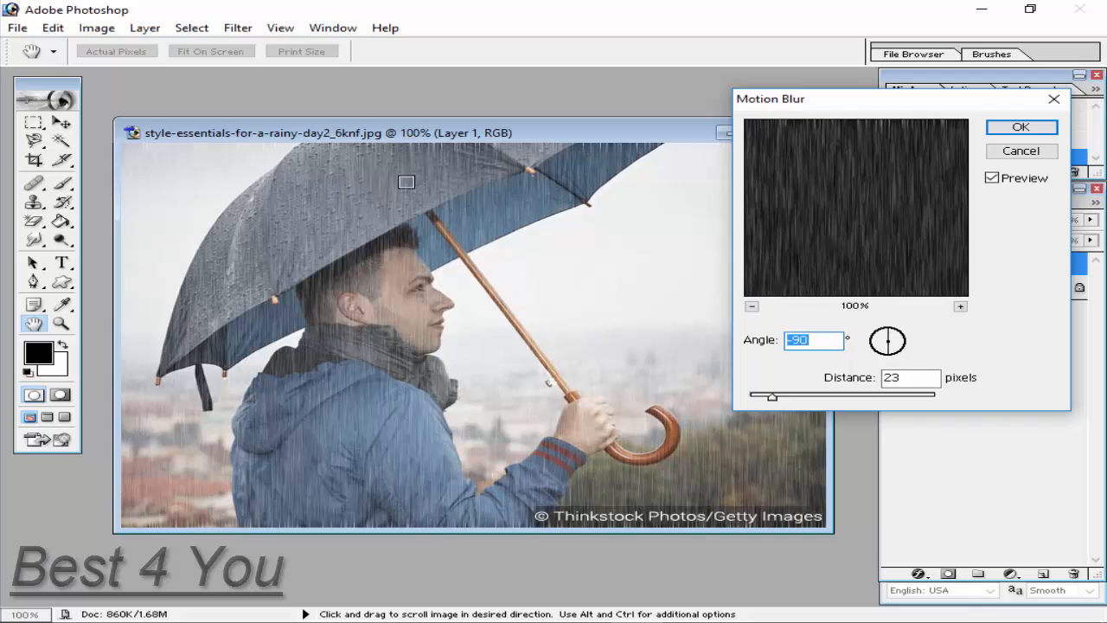
{"action": "left_click_drag", "start_coordinate": [895, 355], "coordinate": [883, 359]}
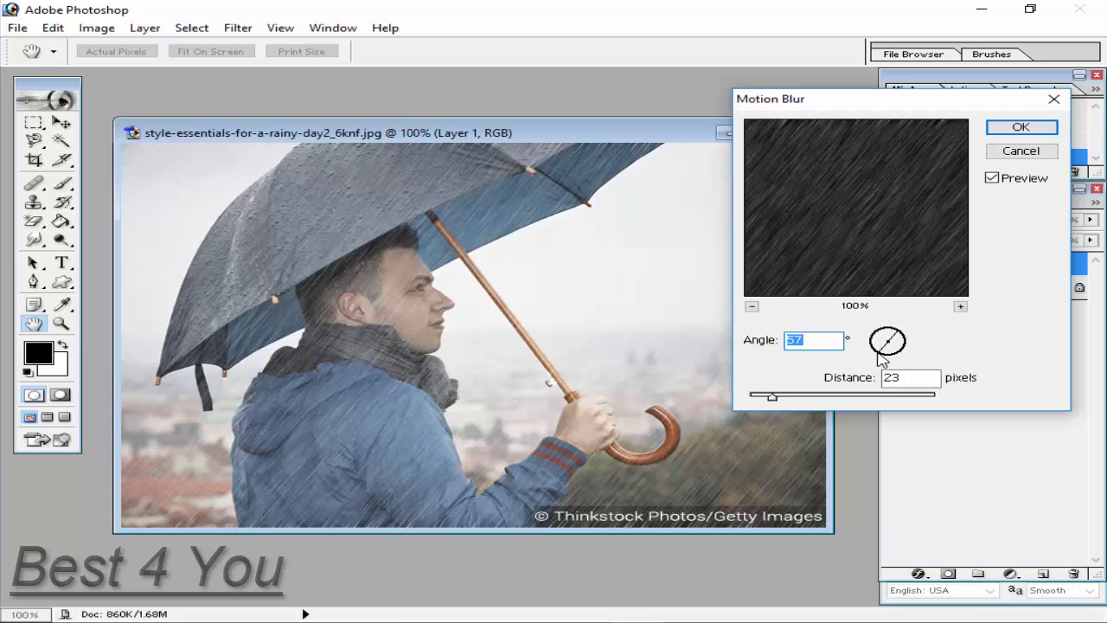
{"action": "left_click_drag", "start_coordinate": [883, 360], "coordinate": [897, 358]}
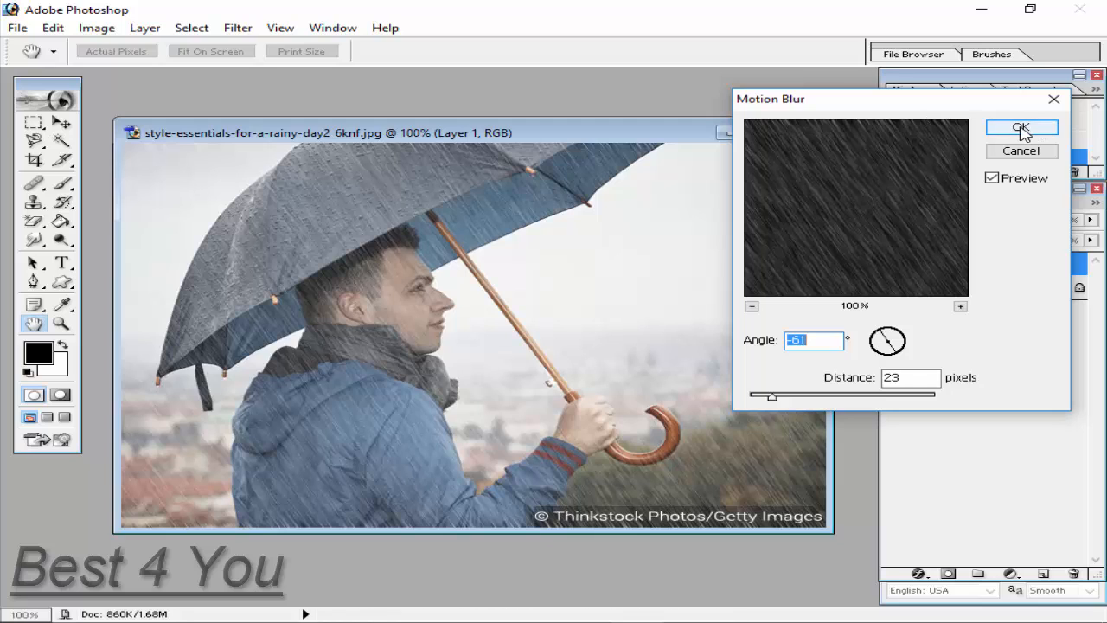
Step: Set the Motion Blur distance to 25 pixels and the angle to -69 degrees, and apply the filter
{"action": "left_click_drag", "start_coordinate": [772, 398], "coordinate": [791, 405]}
{"action": "mouse_move", "coordinate": [789, 398]}
{"action": "left_mouse_down"}
{"action": "mouse_move", "coordinate": [772, 399]}
{"action": "mouse_move", "coordinate": [783, 402]}
{"action": "left_mouse_up"}
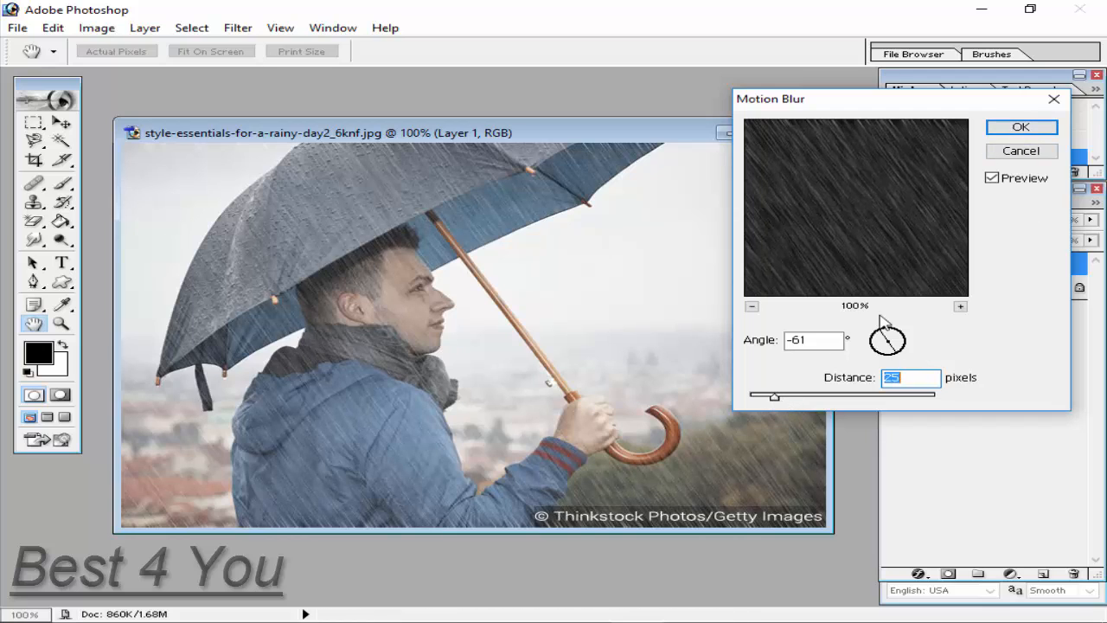
{"action": "left_click", "coordinate": [897, 351]}
{"action": "left_click_drag", "start_coordinate": [900, 353], "coordinate": [897, 352]}
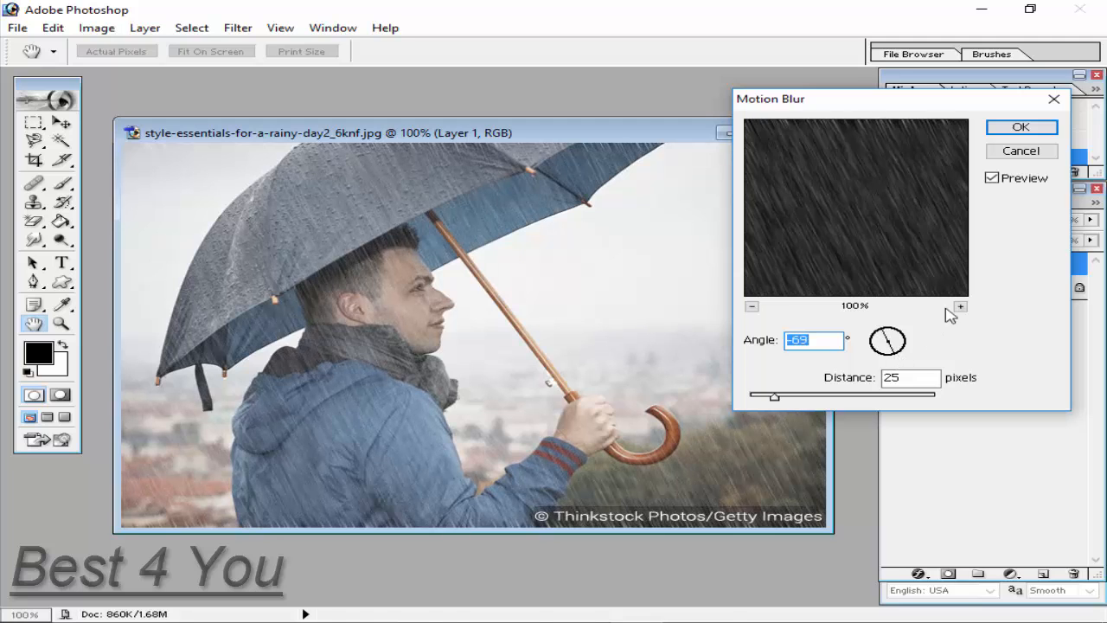
{"action": "left_click", "coordinate": [1032, 128]}
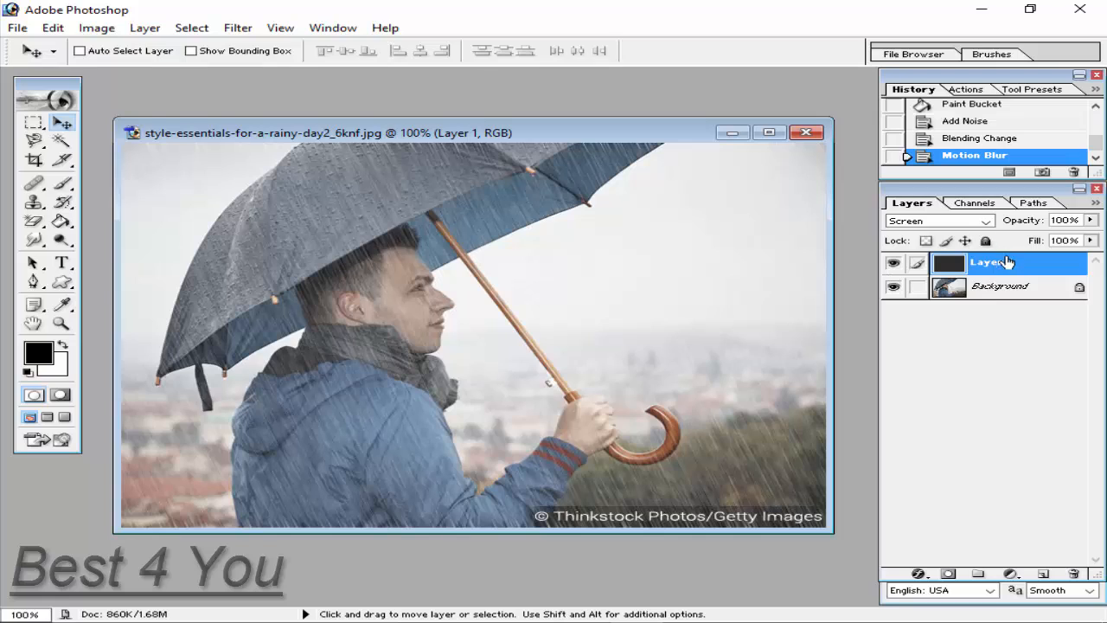
Step: Save the rain image to the Desktop as the JPEG copy "style-essentials-for-a-rainy-day2_6knf copy.jpg" at Maximum quality 12, Progressive with 3 scans
{"action": "left_click", "coordinate": [22, 31]}
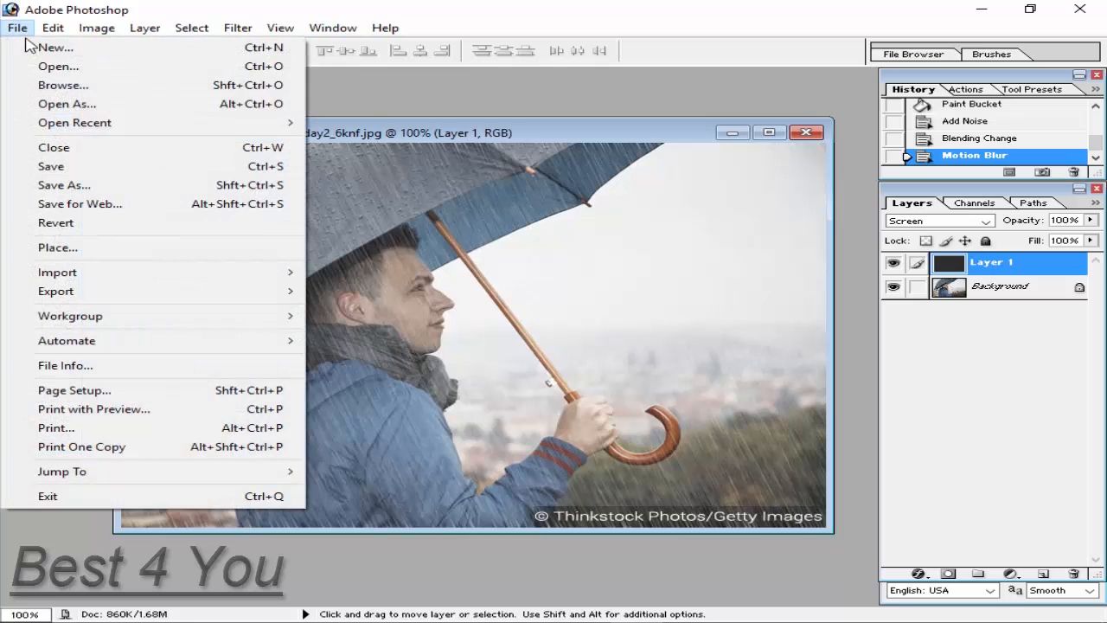
{"action": "left_click", "coordinate": [75, 187]}
{"action": "left_click", "coordinate": [574, 378]}
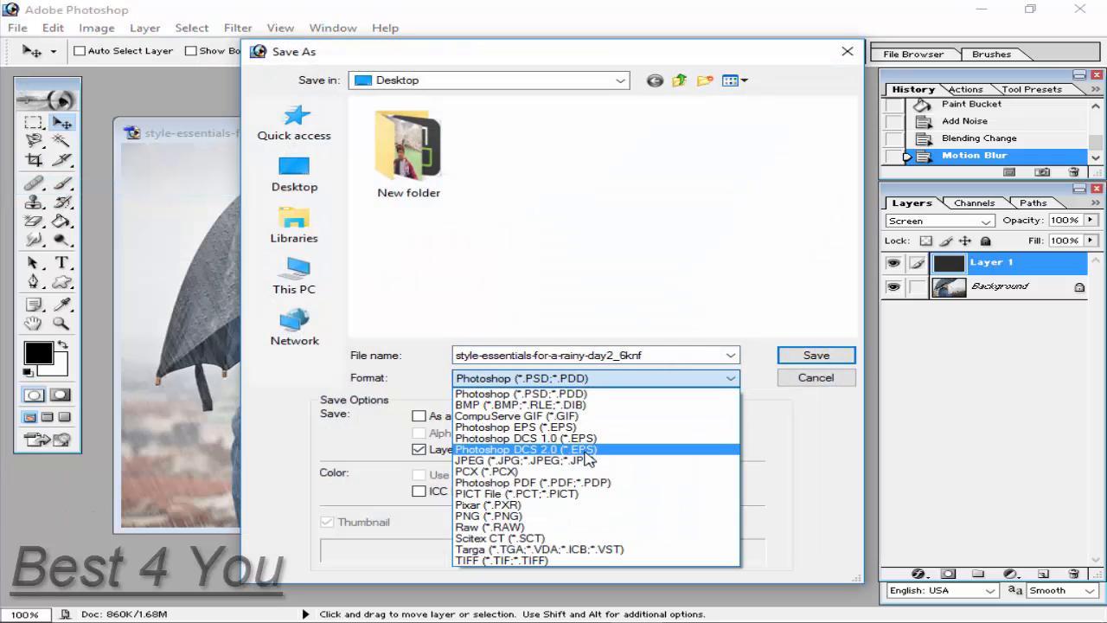
{"action": "left_click", "coordinate": [585, 465]}
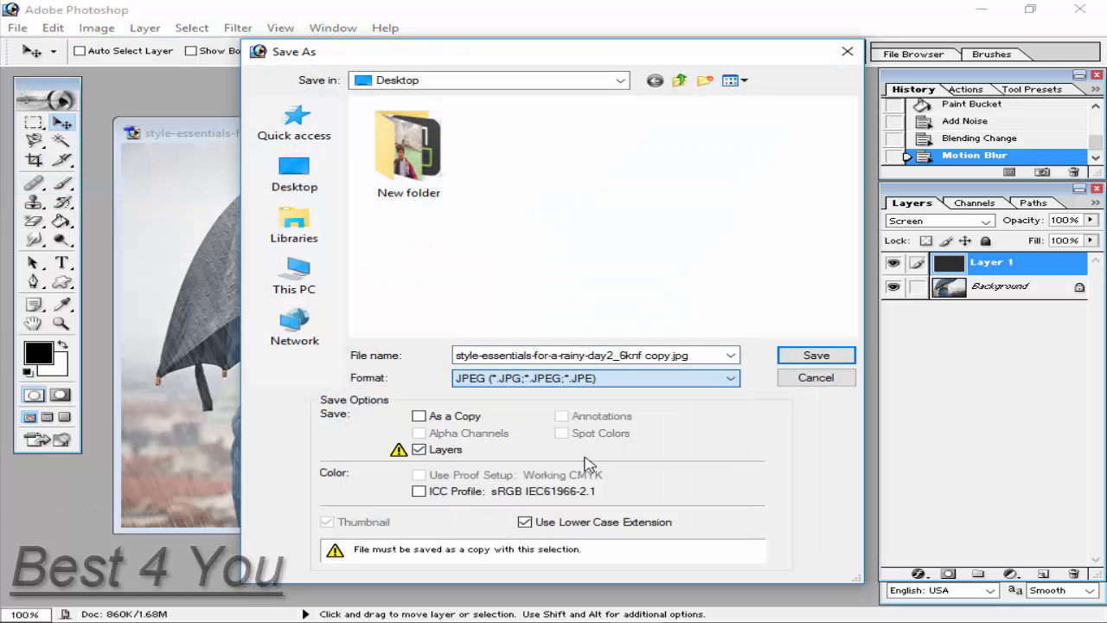
{"action": "left_click", "coordinate": [791, 356]}
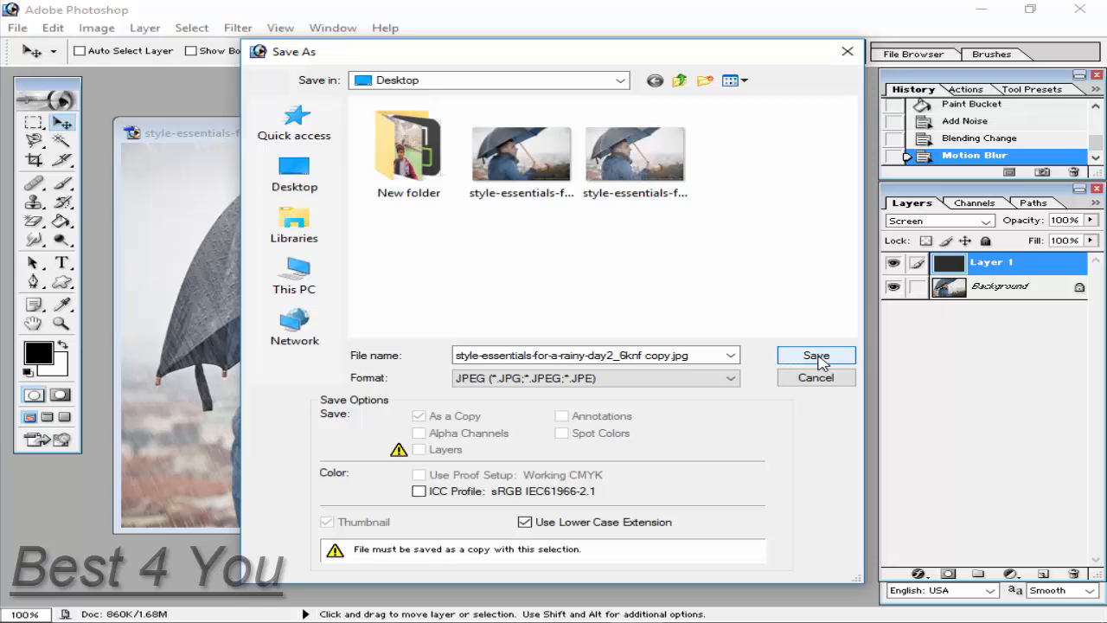
{"action": "left_click", "coordinate": [816, 357]}
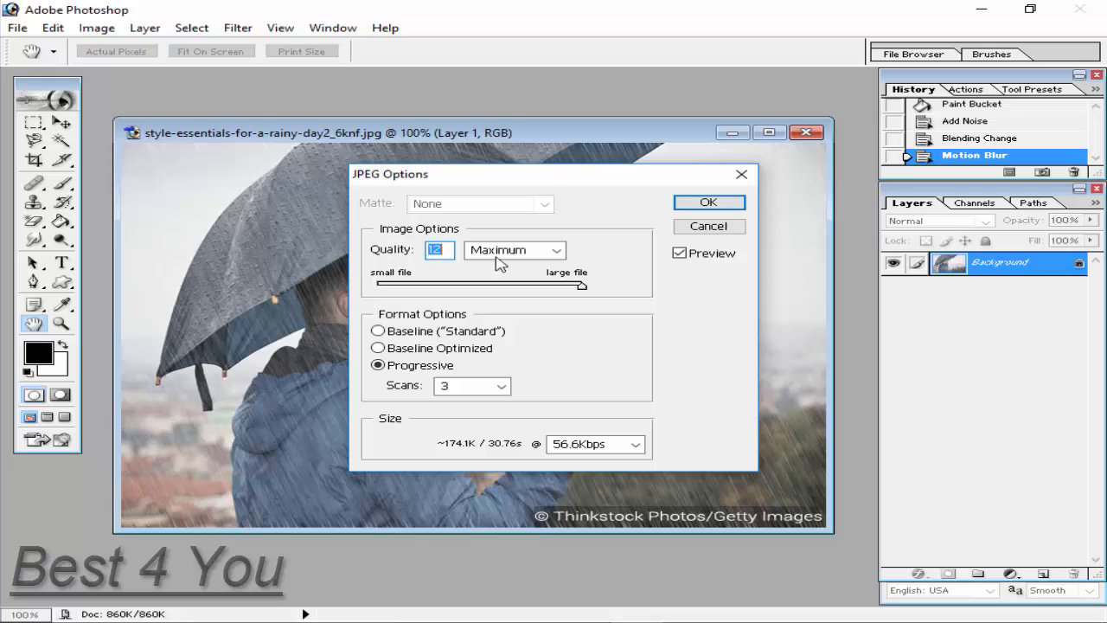
{"action": "left_click", "coordinate": [707, 203]}
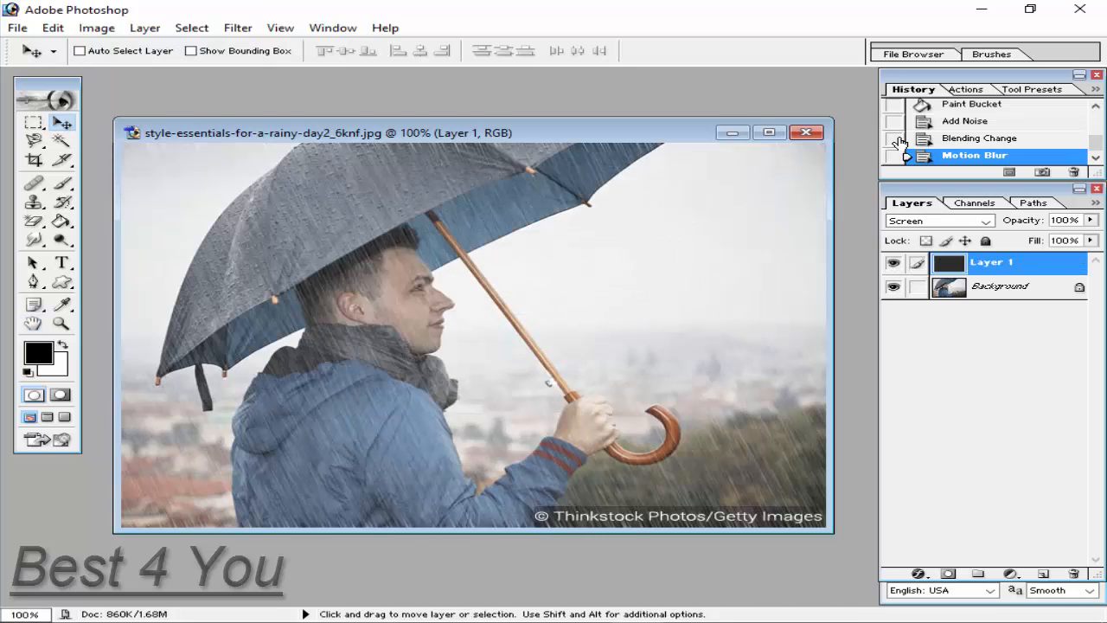
Step: View the saved image copy on the desktop, and switch to Chrome to show the Best 4 You YouTube channel page
{"action": "left_click", "coordinate": [983, 10]}
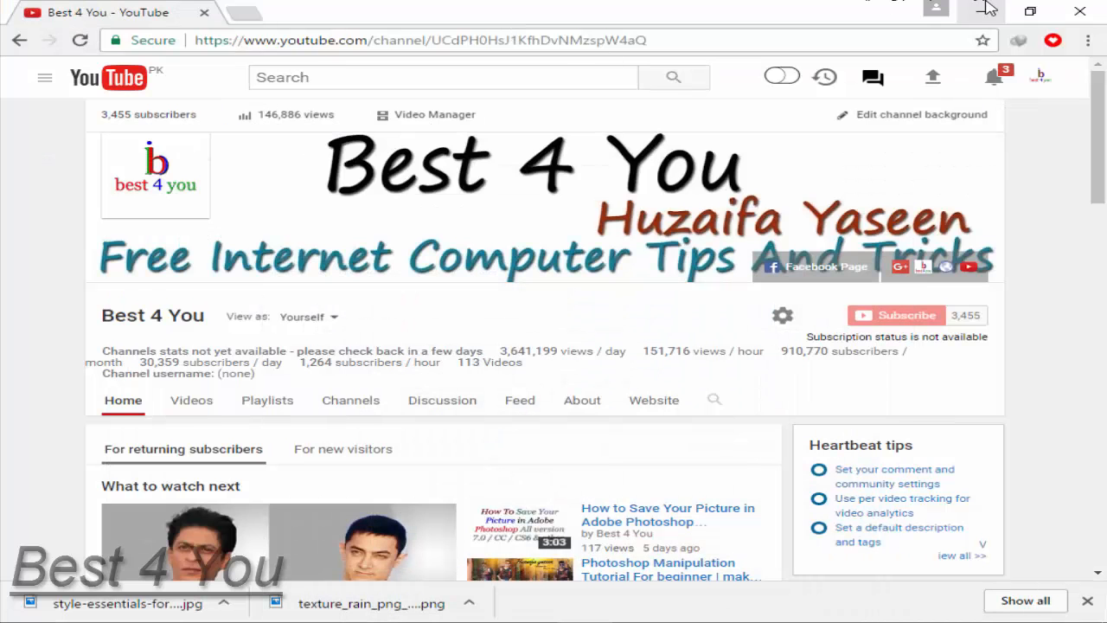
{"action": "left_click", "coordinate": [986, 7]}
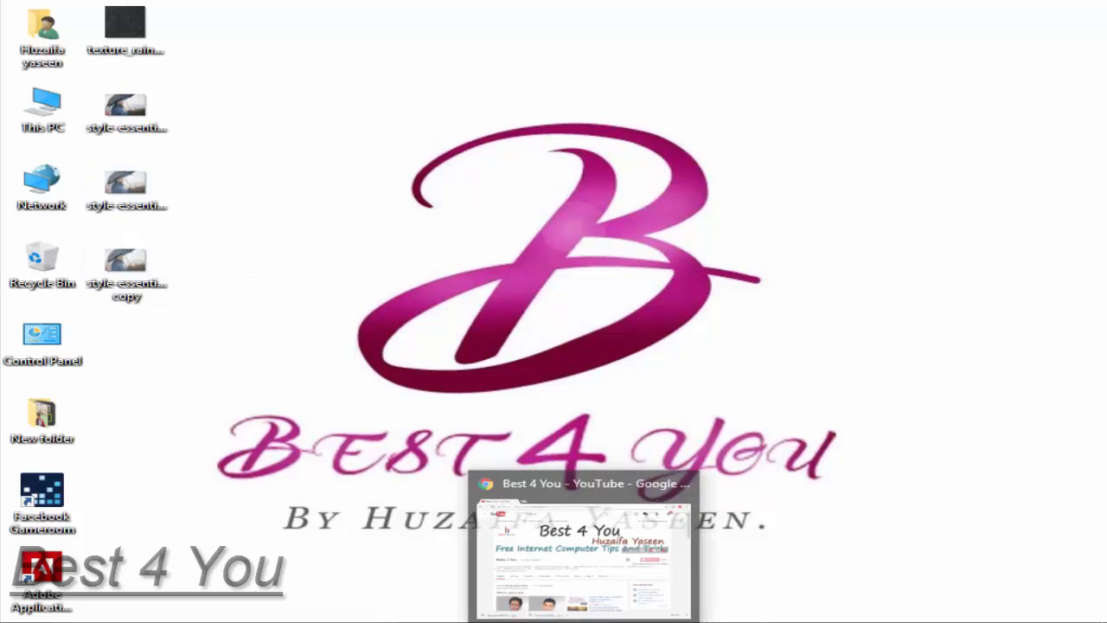
{"action": "left_click", "coordinate": [588, 528]}
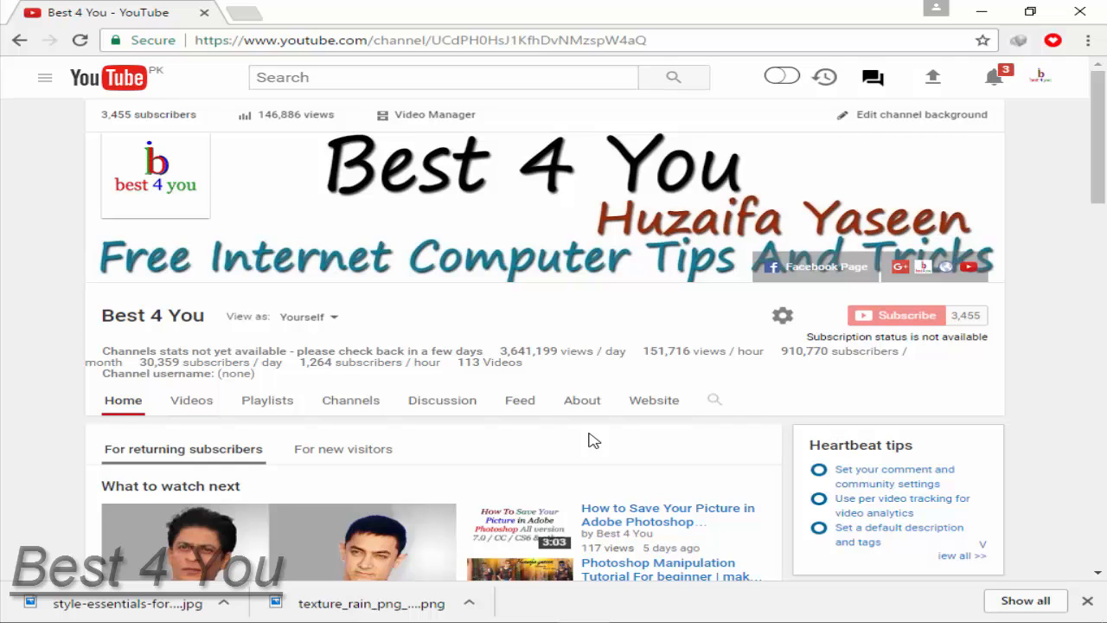
{"action": "mouse_move", "coordinate": [887, 318]}
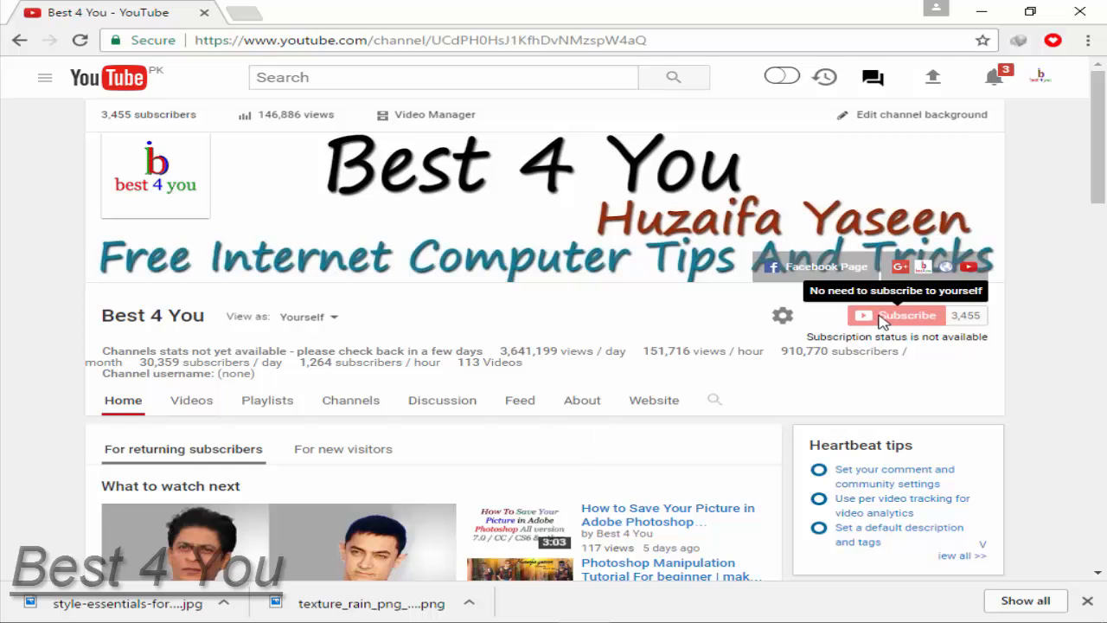